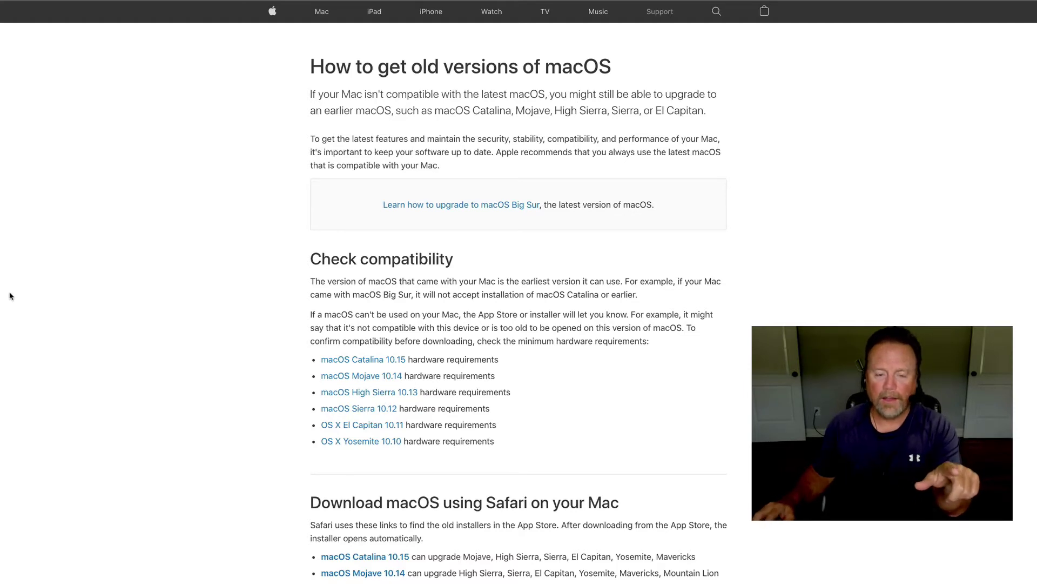
scroll(59, 284, down, 3)
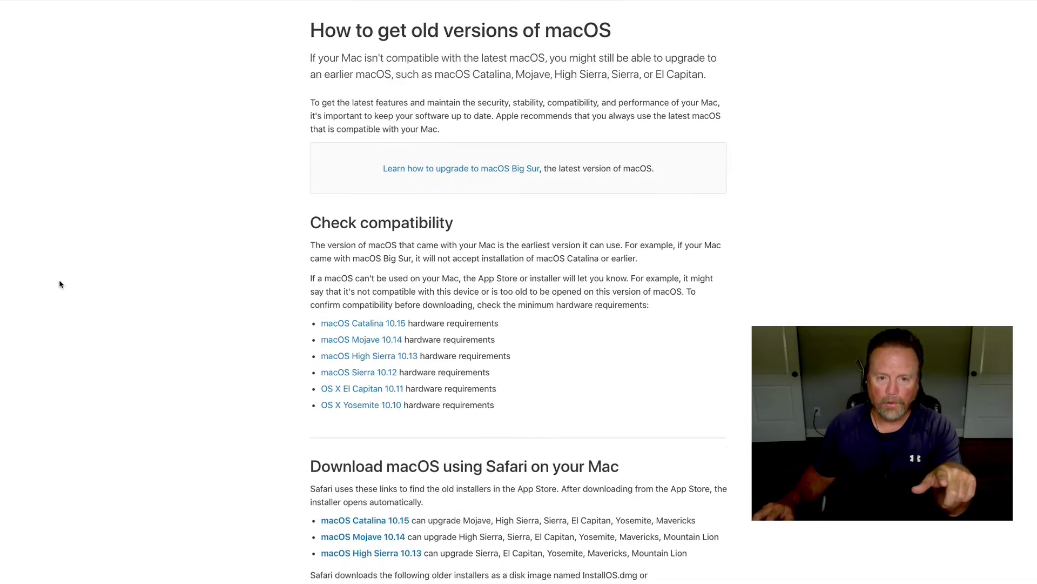
scroll(59, 284, down, 2)
scroll(60, 287, down, 1)
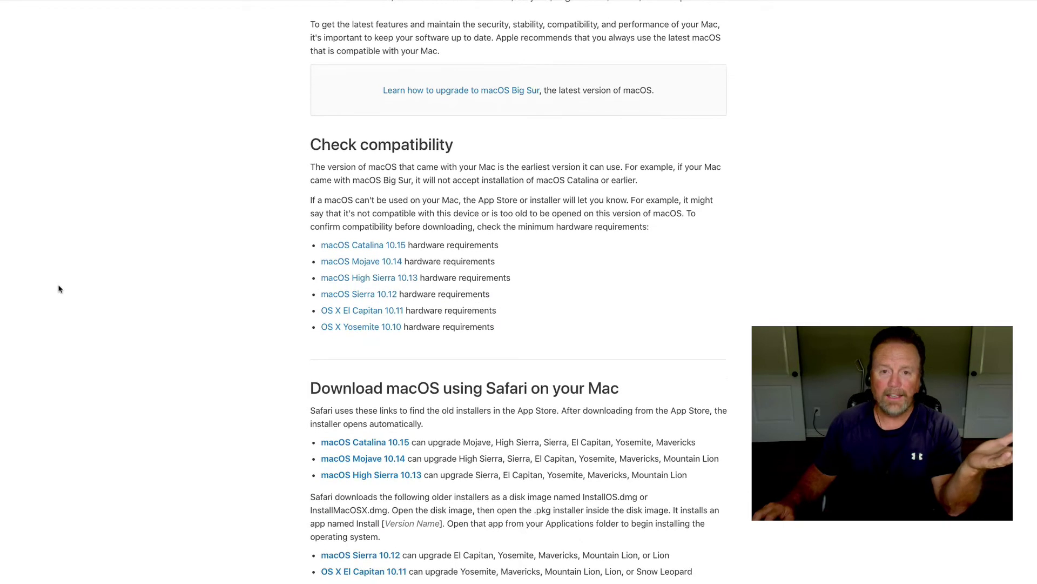
scroll(68, 288, down, 1)
scroll(67, 288, down, 1)
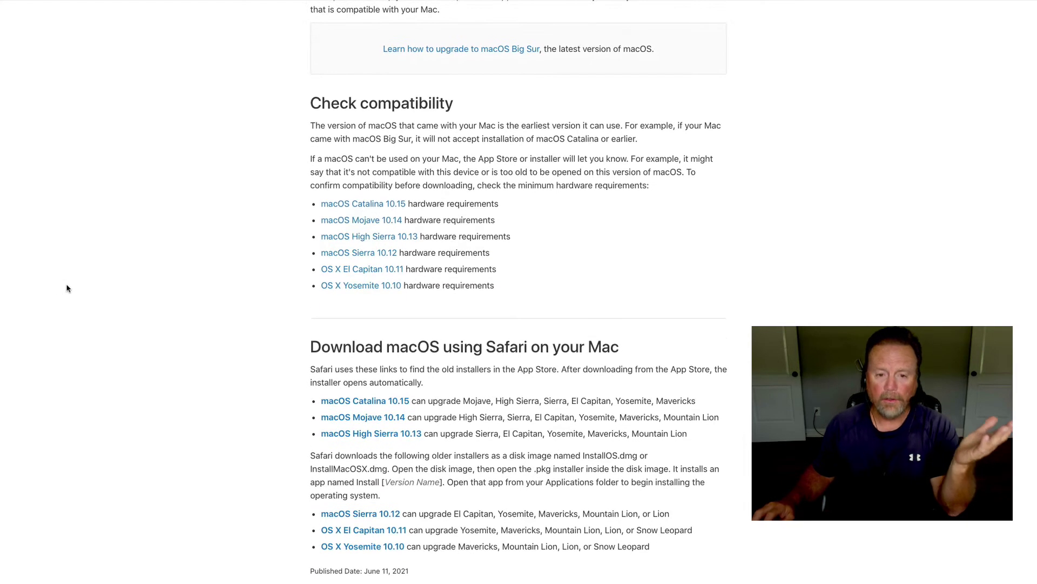
scroll(69, 287, down, 1)
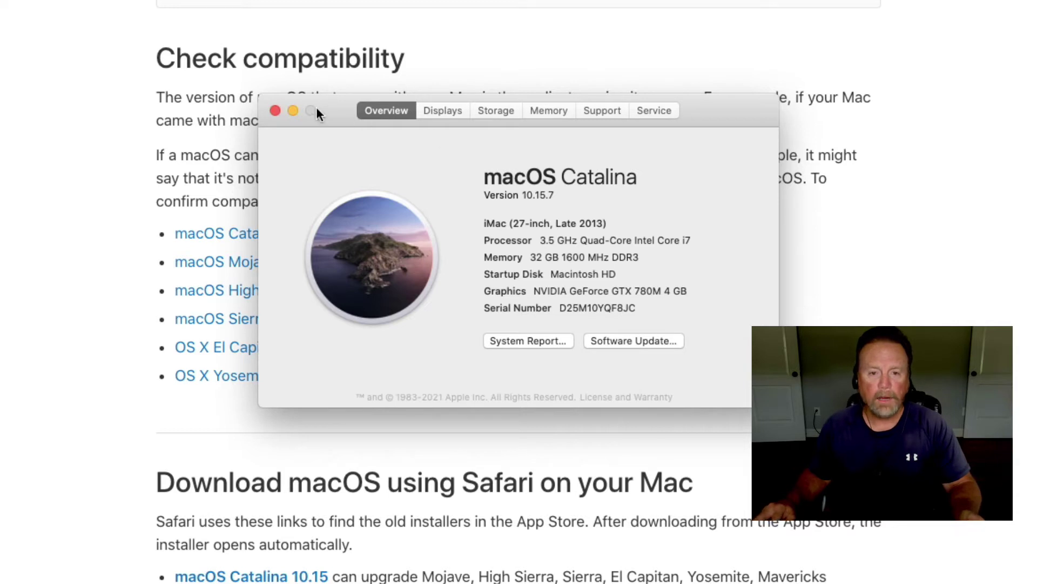
Close About This Mac and follow the 'macOS Catalina 10.15' hardware requirements link
click(275, 110)
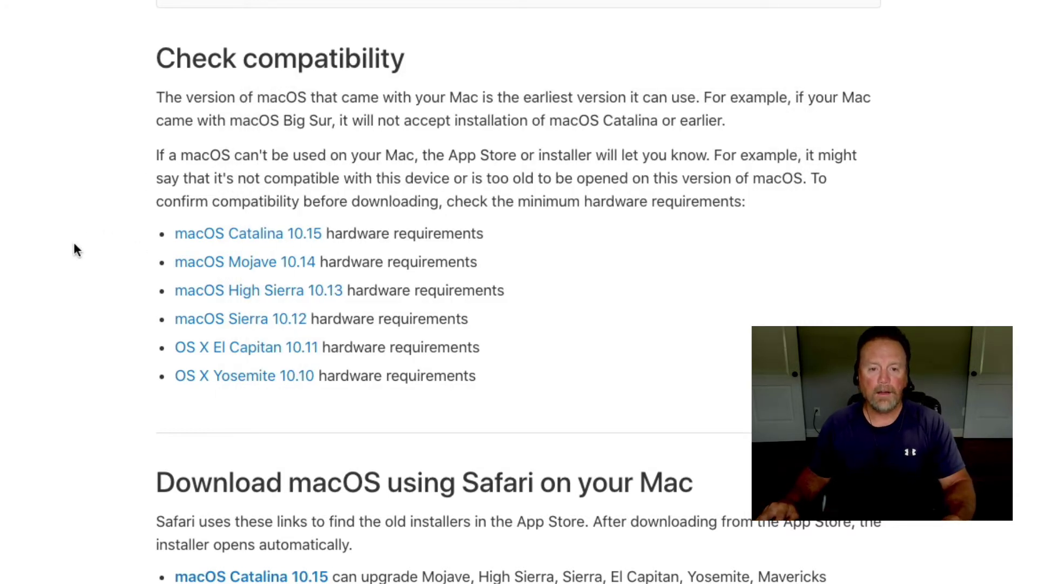
click(231, 241)
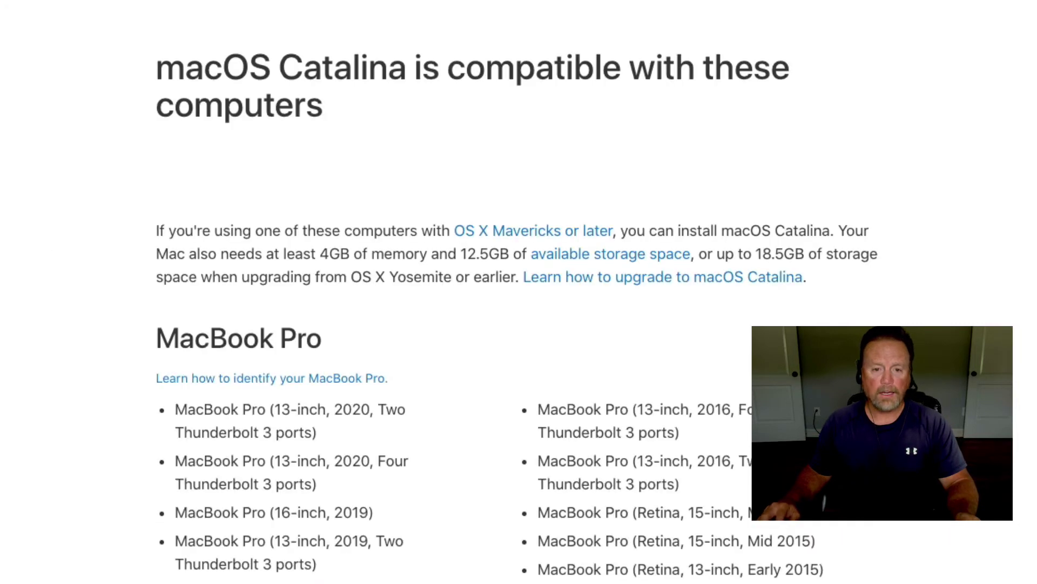
scroll(519, 300, down, 1)
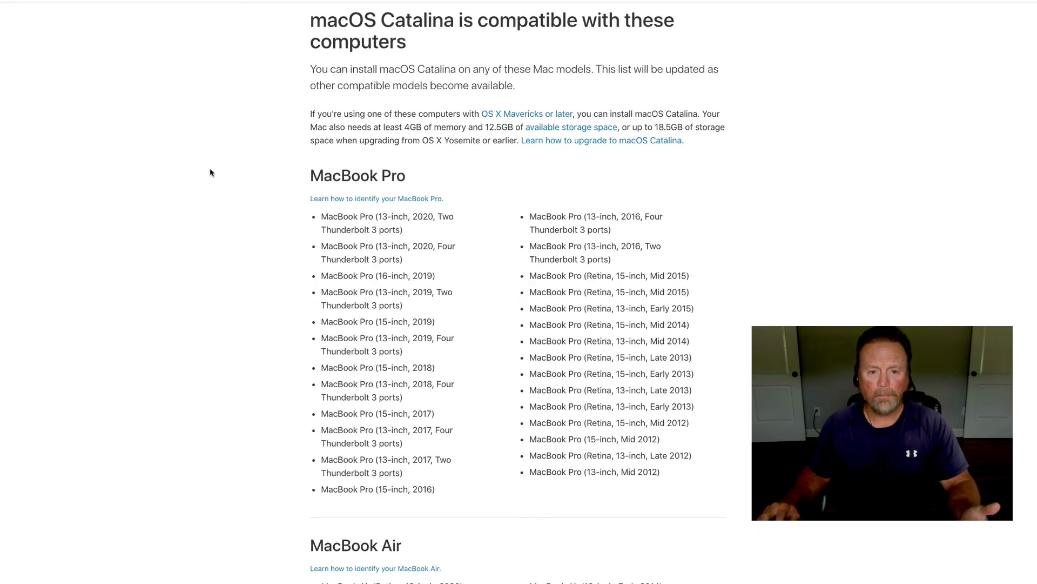
scroll(210, 173, down, 1)
scroll(210, 172, down, 1)
scroll(209, 172, down, 1)
scroll(210, 173, down, 1)
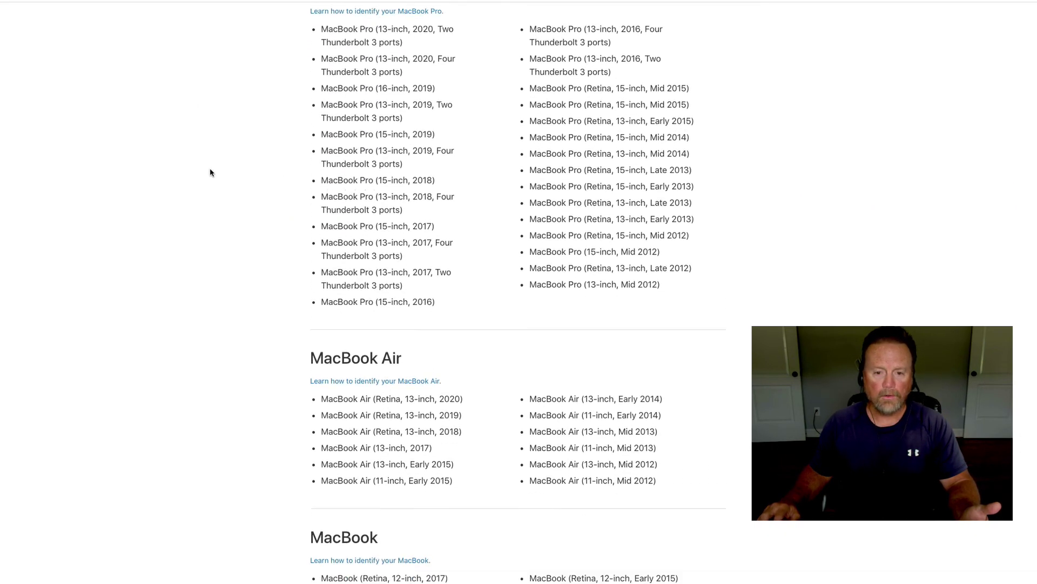
scroll(210, 172, down, 1)
scroll(210, 173, down, 2)
scroll(210, 173, down, 2)
scroll(210, 172, down, 2)
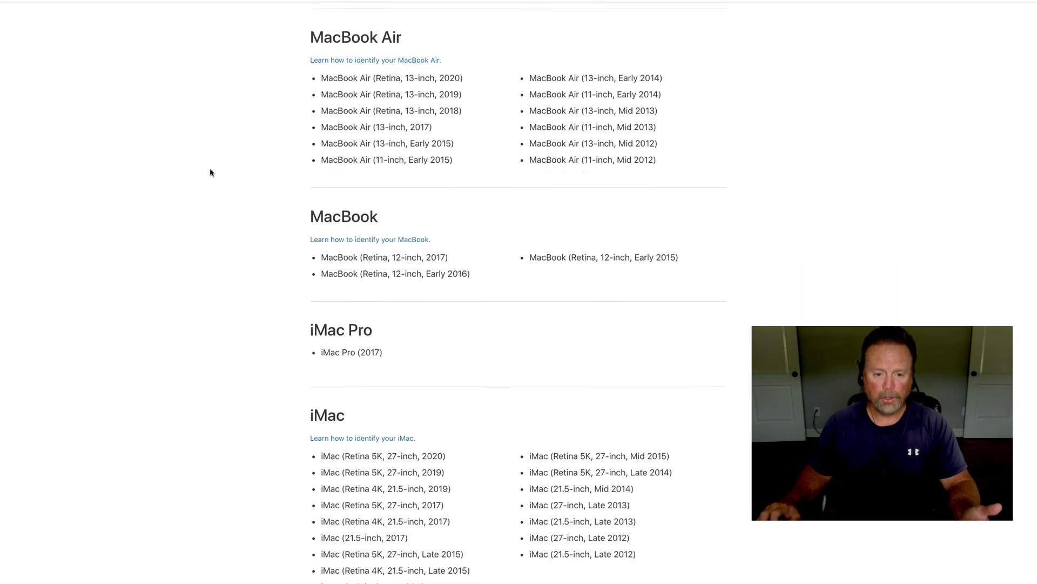
scroll(210, 173, up, 1)
scroll(210, 173, up, 2)
scroll(211, 173, up, 2)
scroll(210, 173, up, 2)
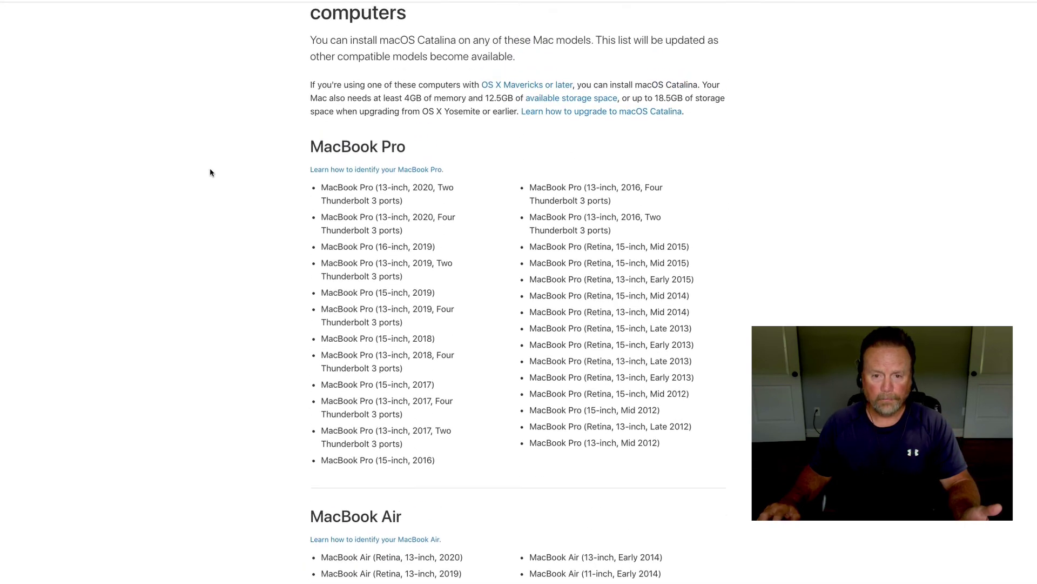
scroll(210, 173, up, 1)
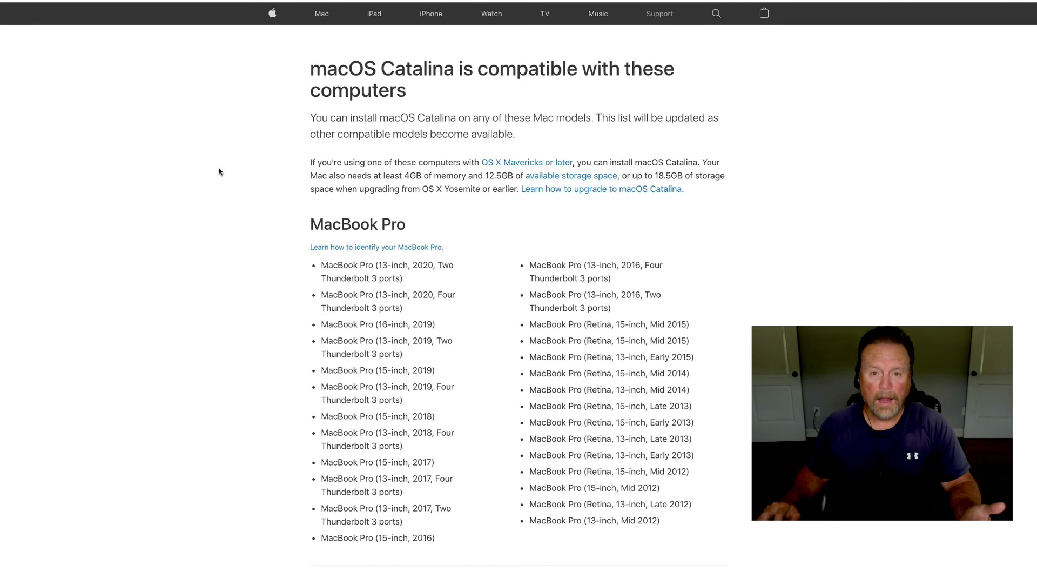